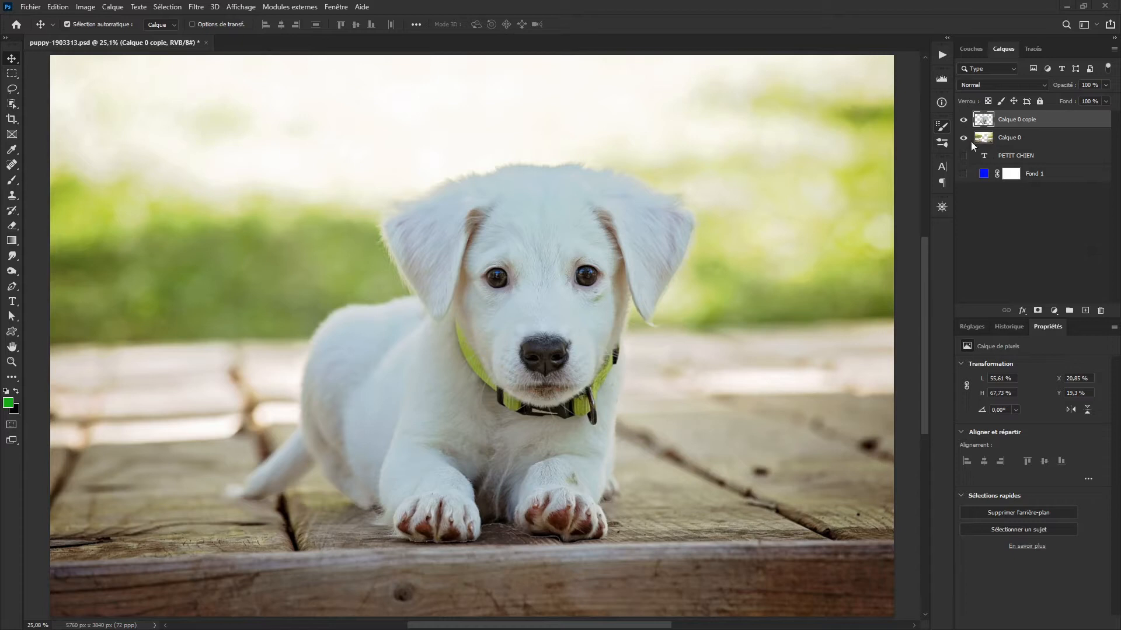
Step: Add a new layer above the puppy cutout and paint one green dot, brush size 1840, over the right side of its face
left_click(963, 120)
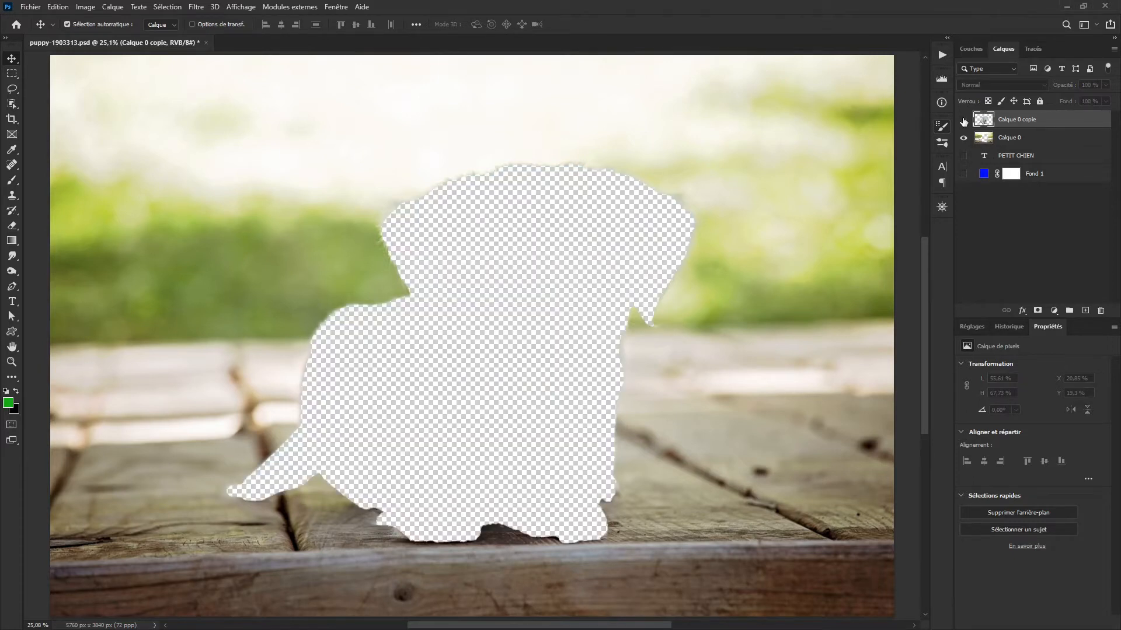
left_click(963, 121)
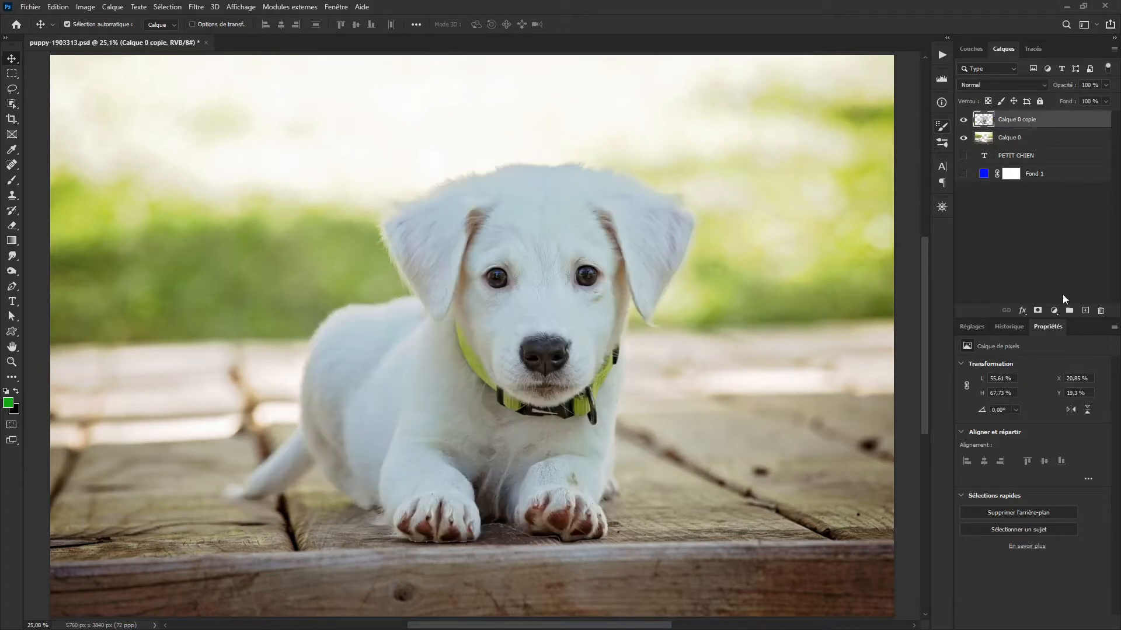
left_click(1086, 311)
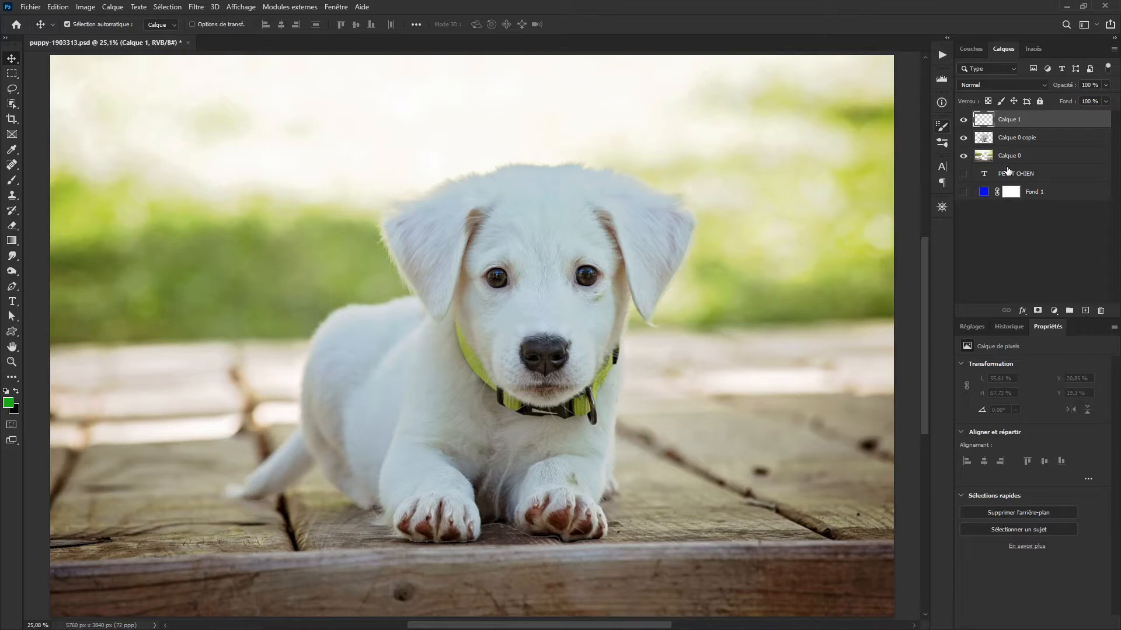
left_click(12, 183)
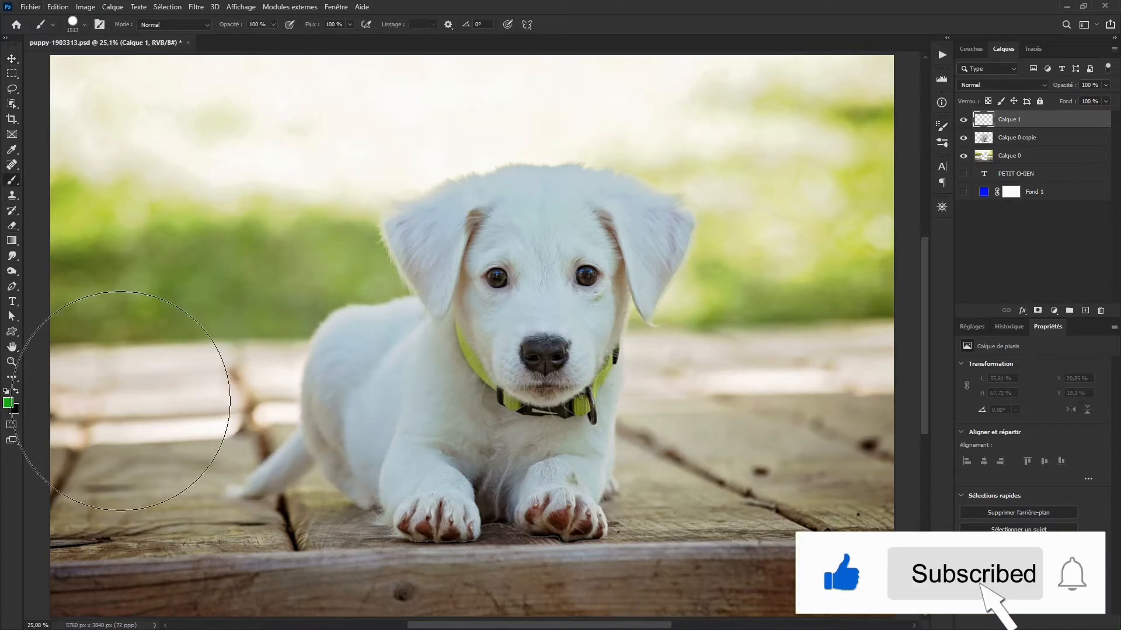
right_click(585, 260, "alt")
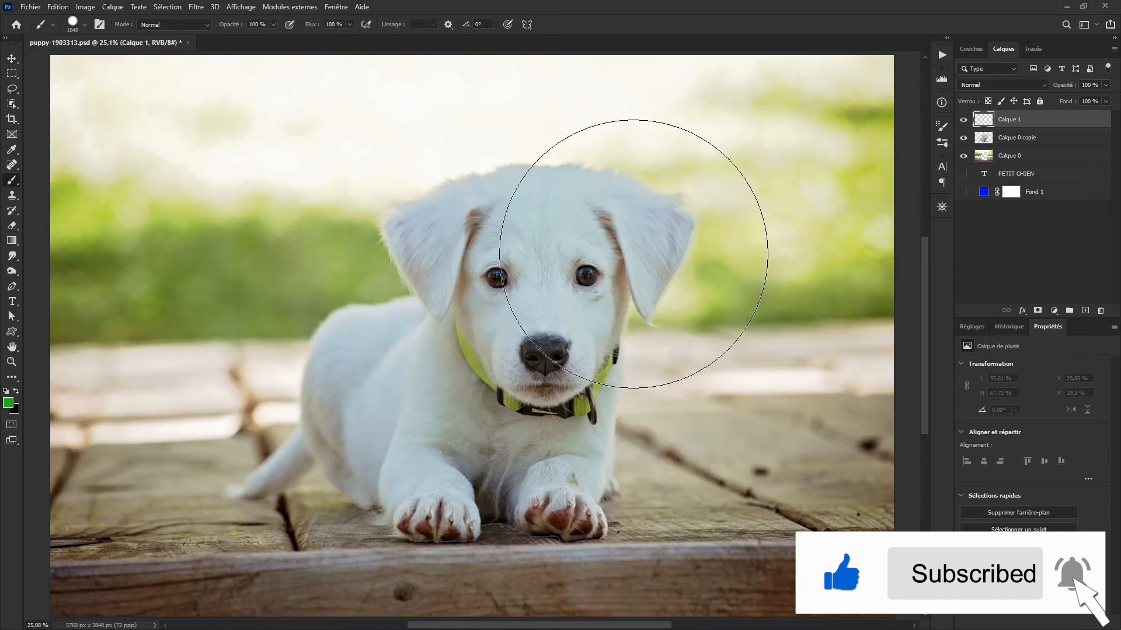
left_click(634, 258)
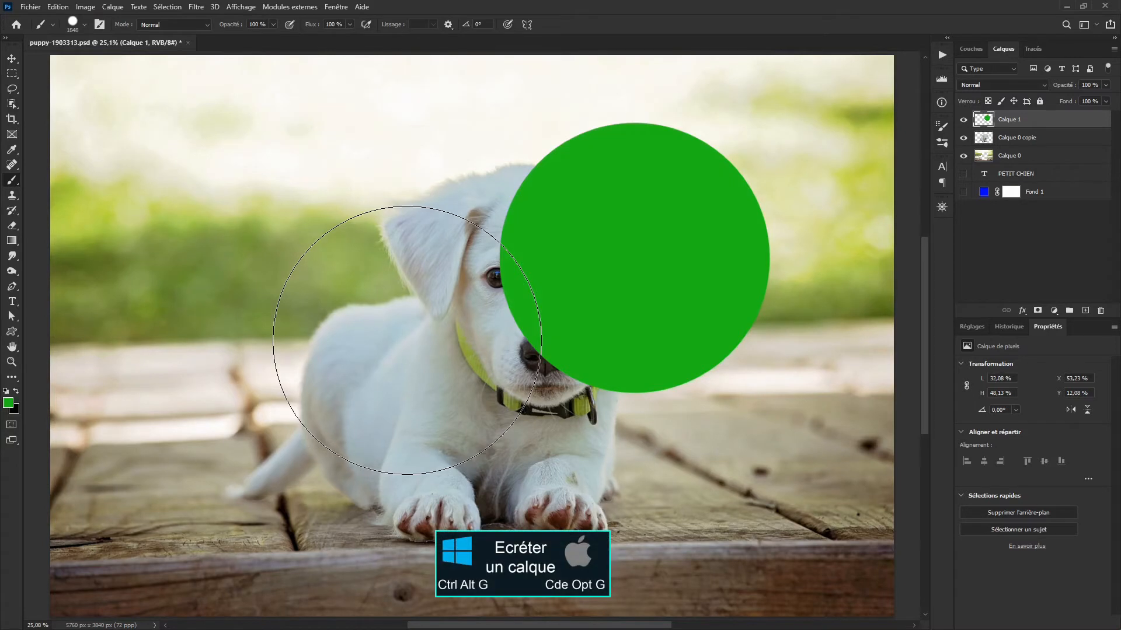
Step: Try clipping the green dot layer to the puppy cutout layer, releasing or undoing the clipping mask after each attempt
key("ctrl+alt+g")
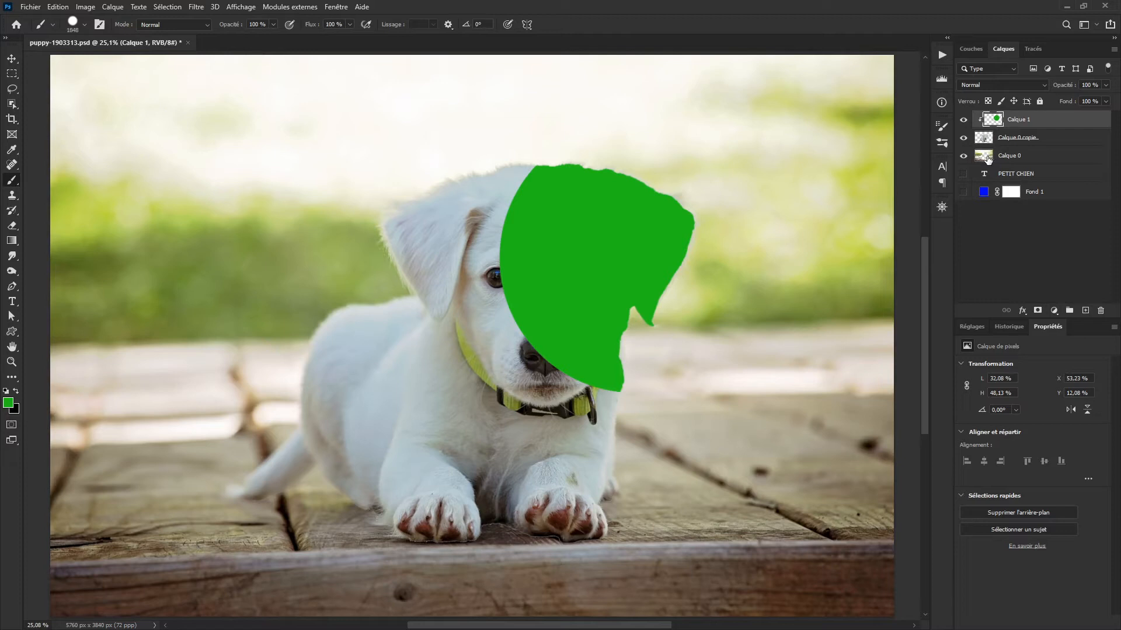
key("ctrl+alt+g")
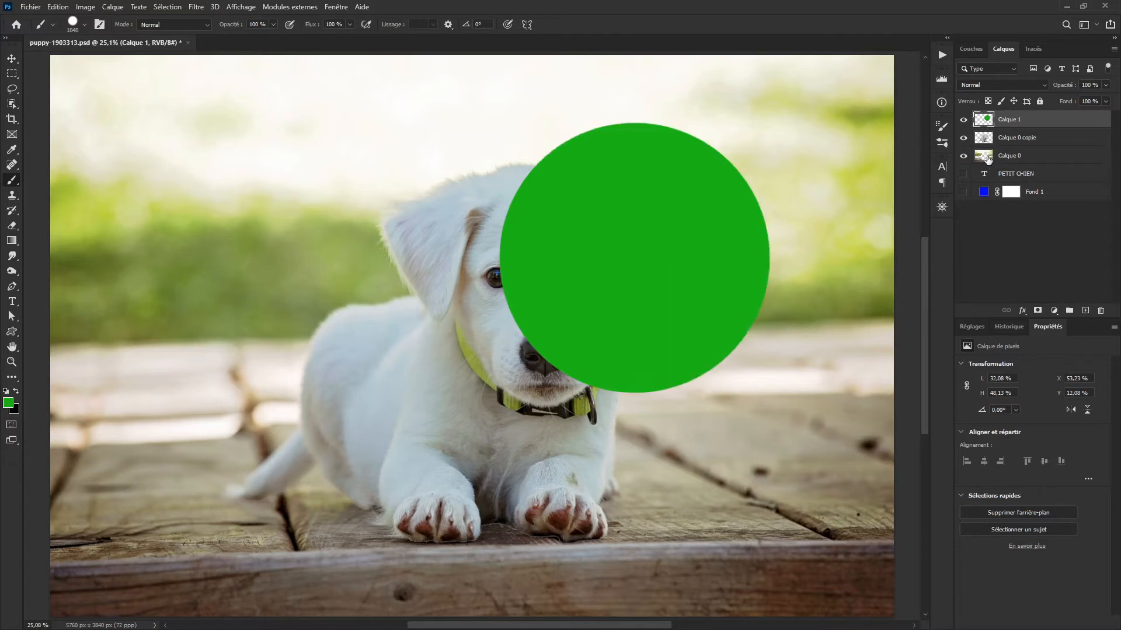
right_click(1049, 122)
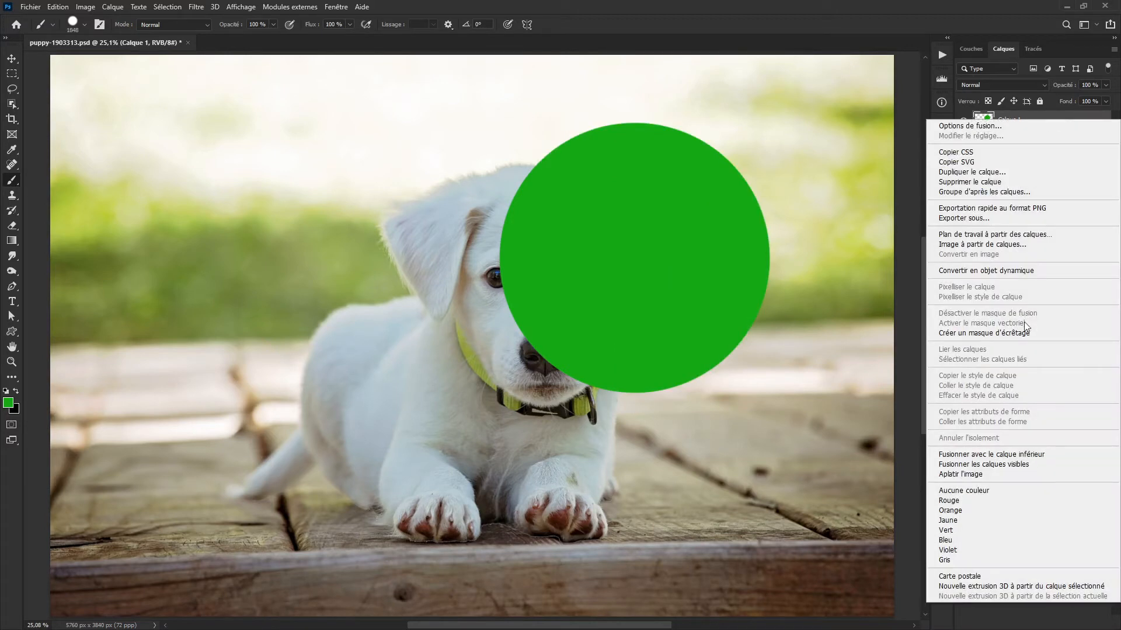
left_click(1024, 334)
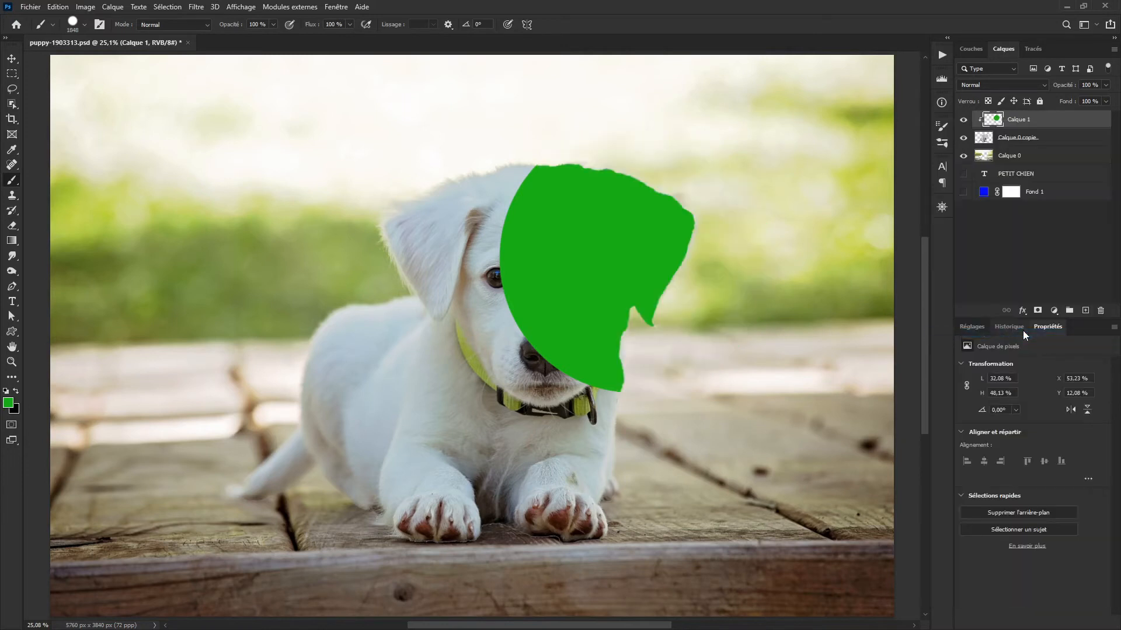
key("ctrl+z")
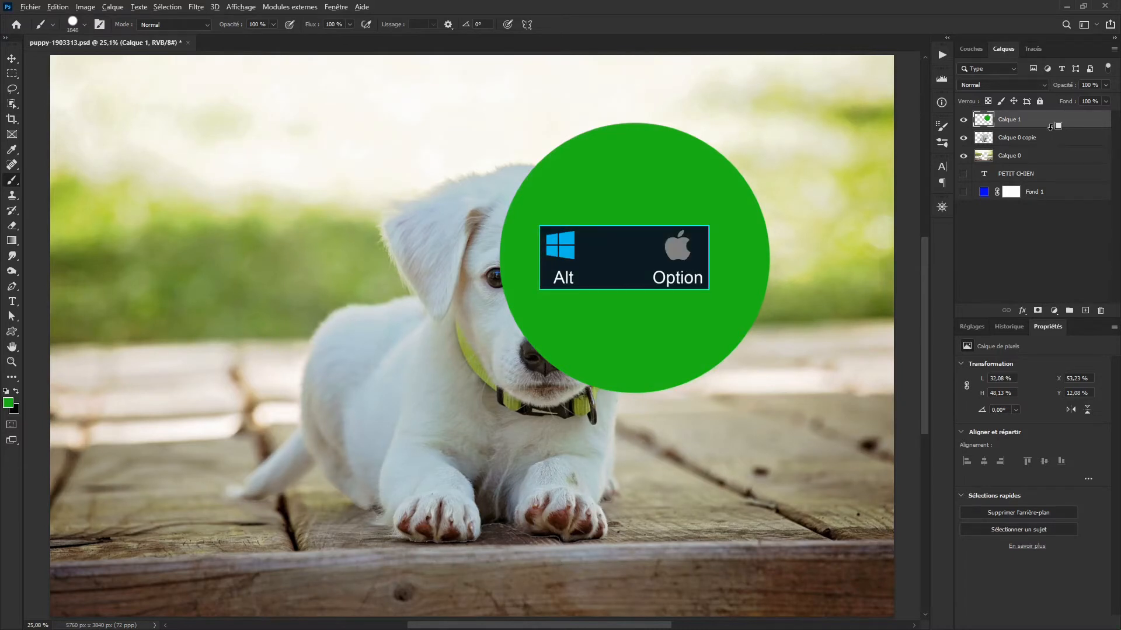
left_click(1014, 127, "alt")
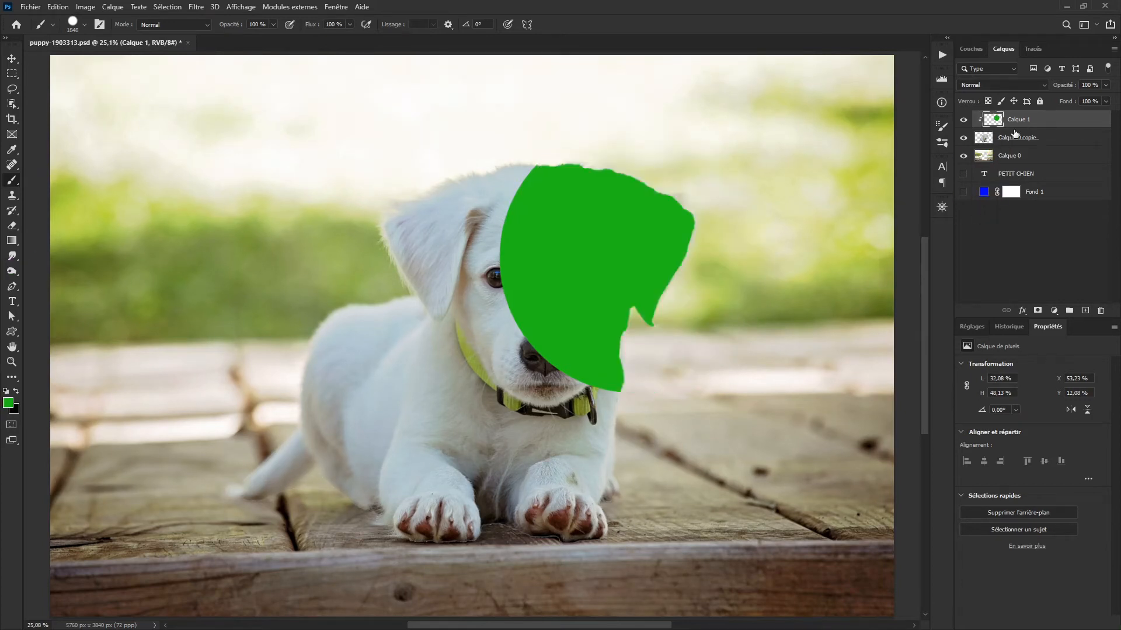
left_click(1015, 130, "alt")
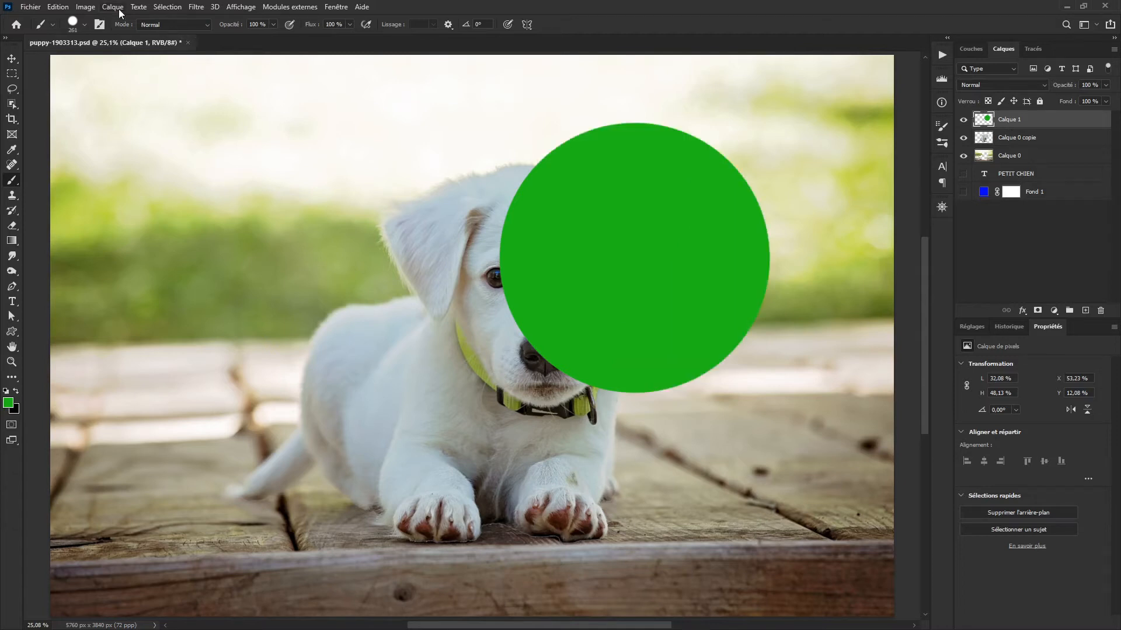
Step: Create a clipping mask that confines the green dot layer to the puppy cutout layer directly below
left_click(117, 8)
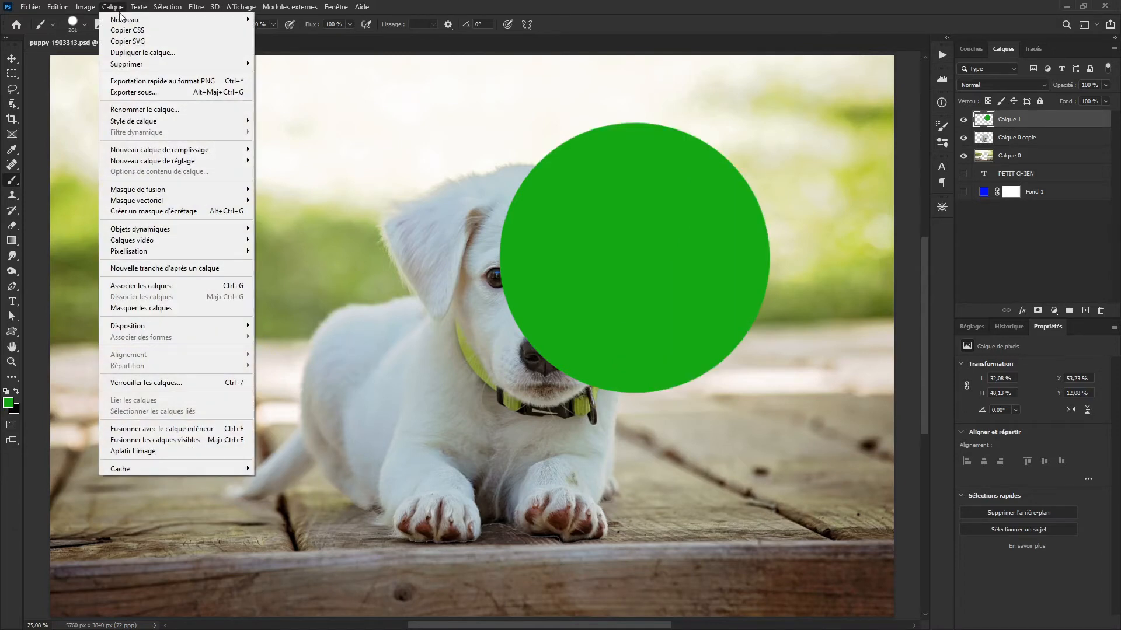
left_click(158, 211)
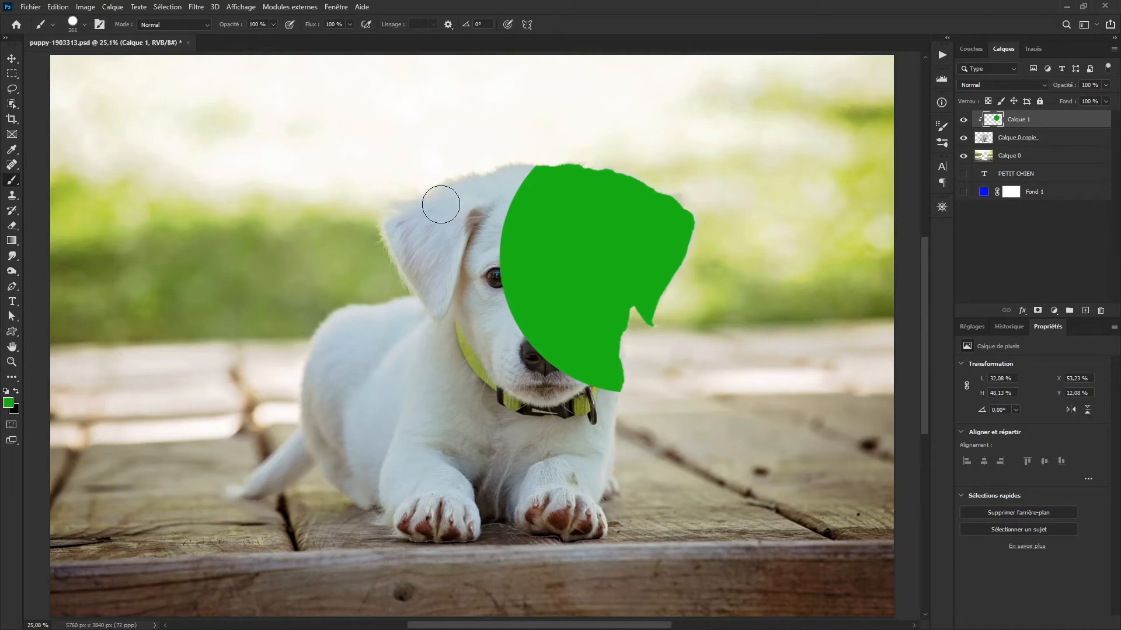
scroll(693, 267, "up", 1)
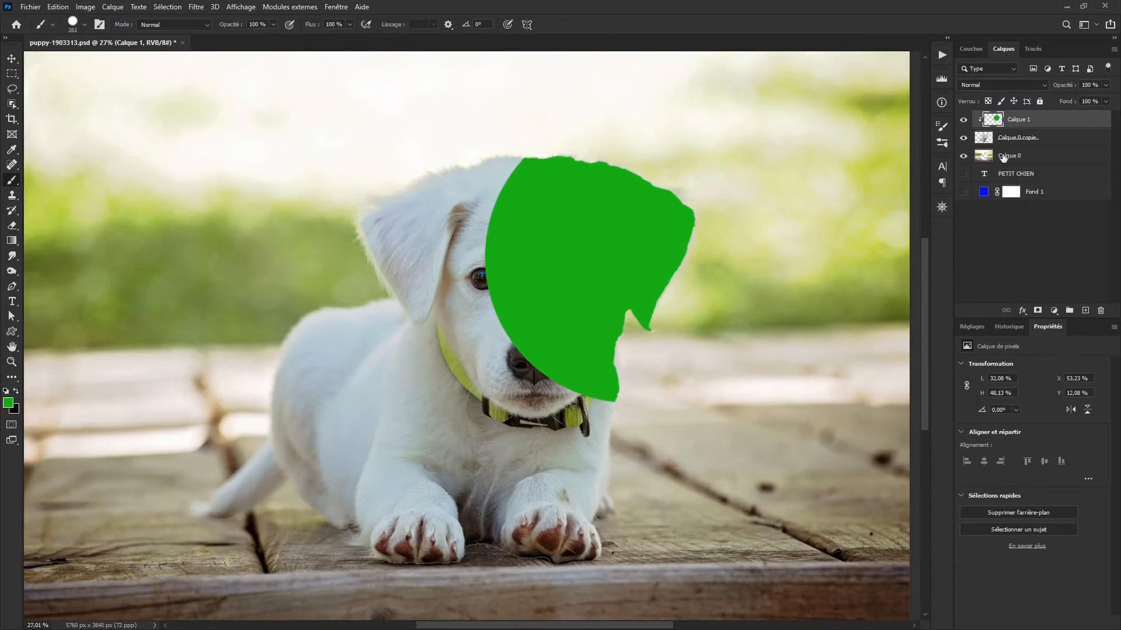
Step: Rename the puppy cutout layer CALQUE DE BASE
double_click(1018, 138)
type("CALQUE DE BASE")
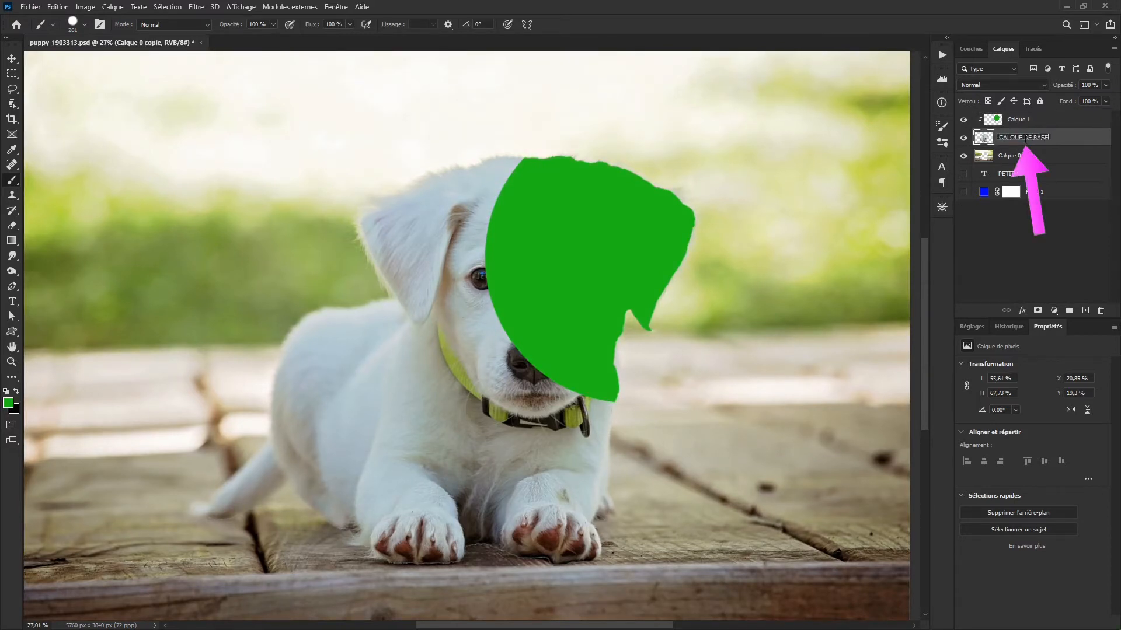
key("Return")
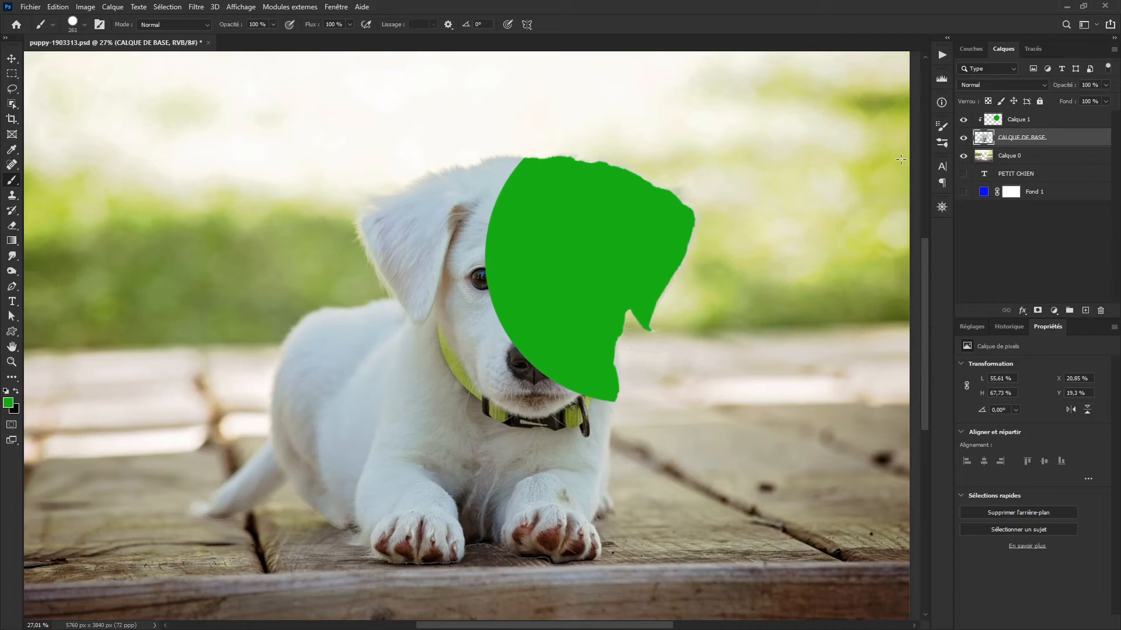
Step: Add a Hue/Saturation adjustment layer above Calque 1, clip it to the base layer, and set its hue to -80
left_click(1043, 119)
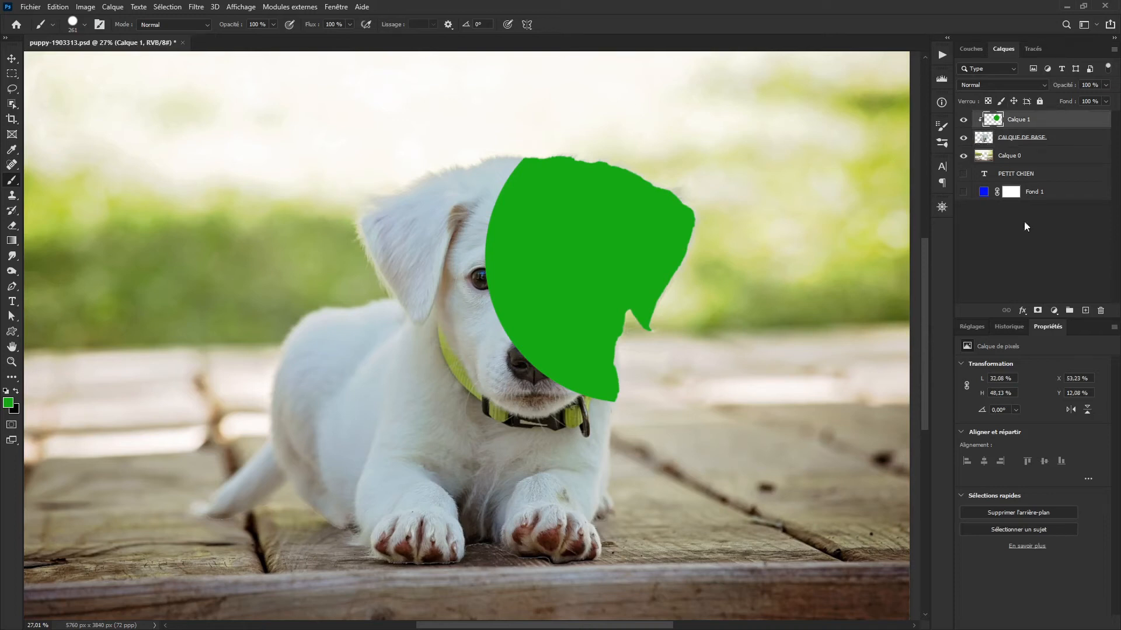
left_click(972, 327)
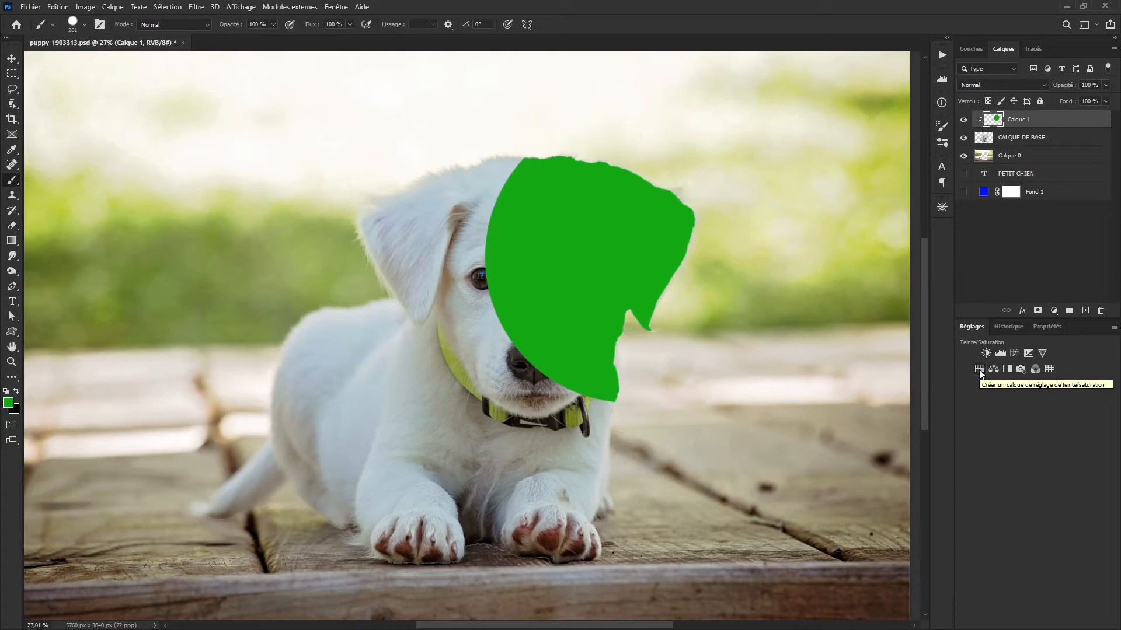
left_click(979, 370)
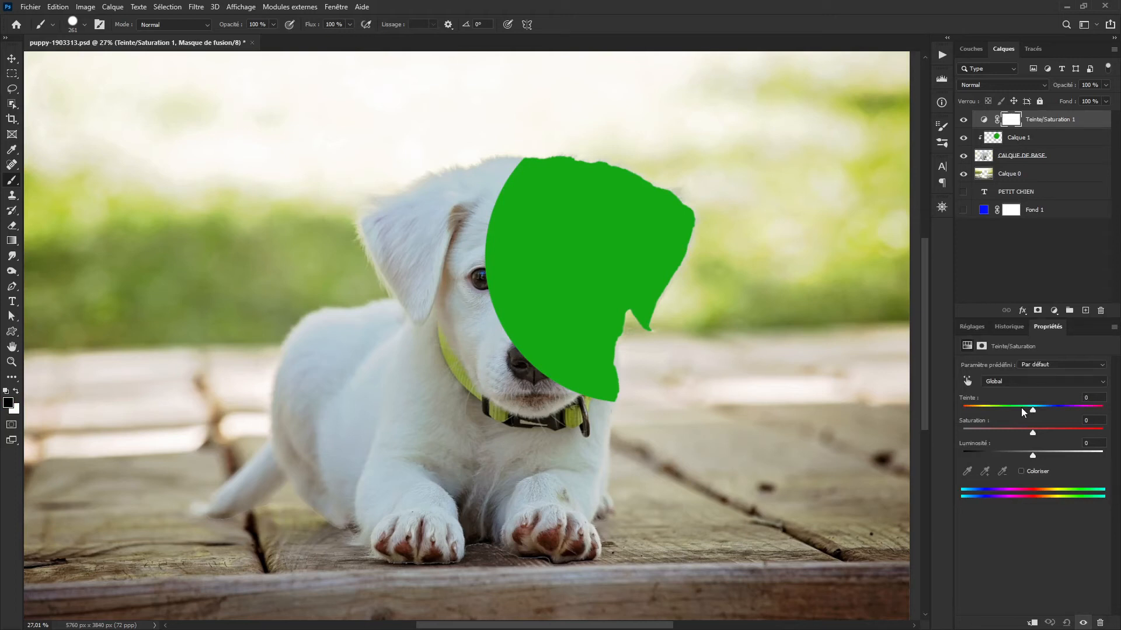
left_click(1033, 623)
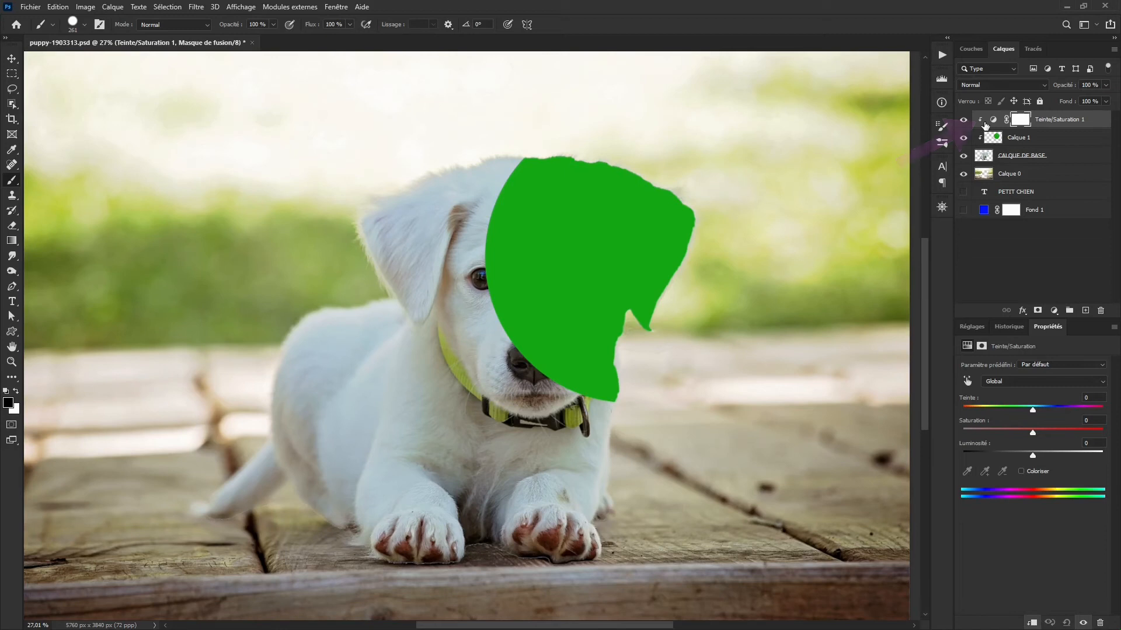
left_click_drag(1032, 411, 992, 407)
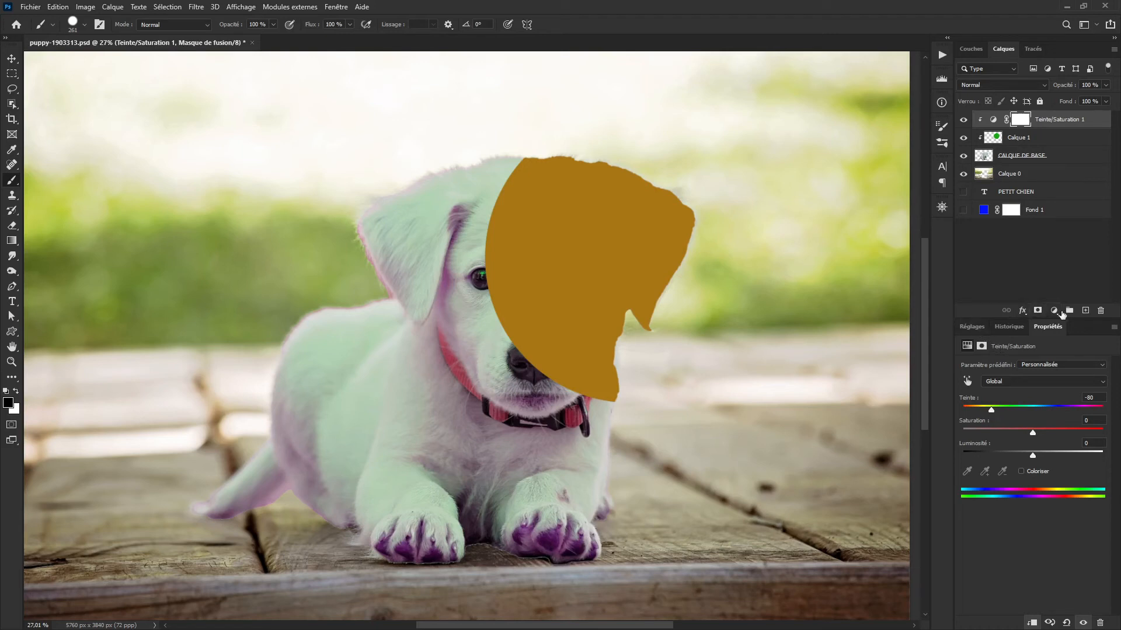
Step: Add a new clipped layer above the Hue/Saturation adjustment and paint over the puppy's back with a large blue brush
left_click(1085, 310)
left_click(1058, 128, "alt")
left_click(8, 403)
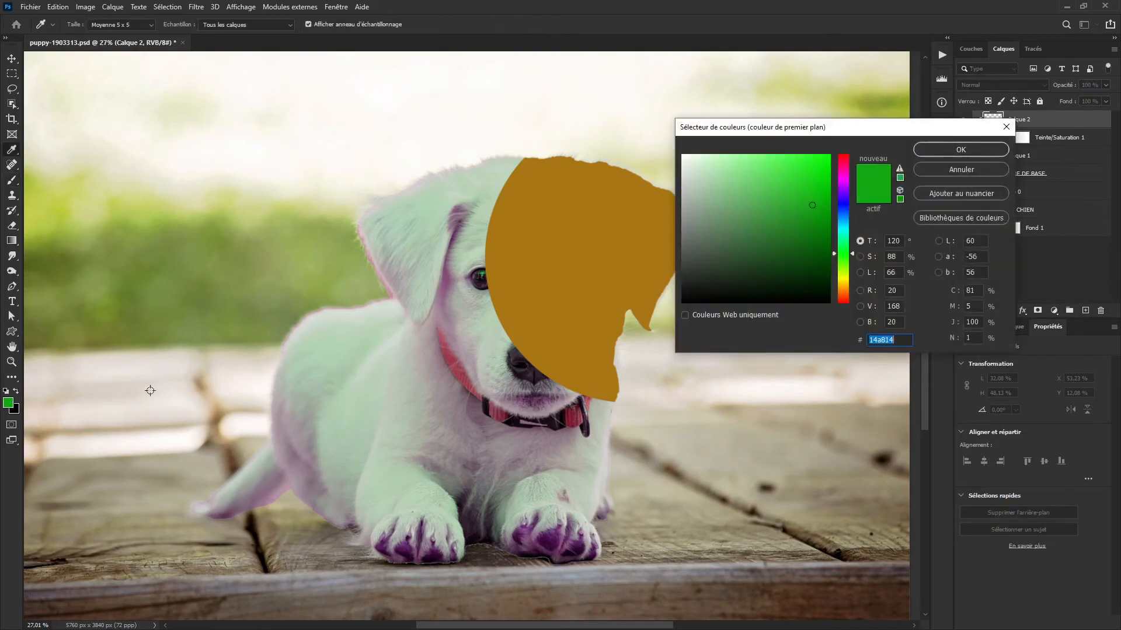
left_click(844, 210)
left_click(951, 150)
key("b")
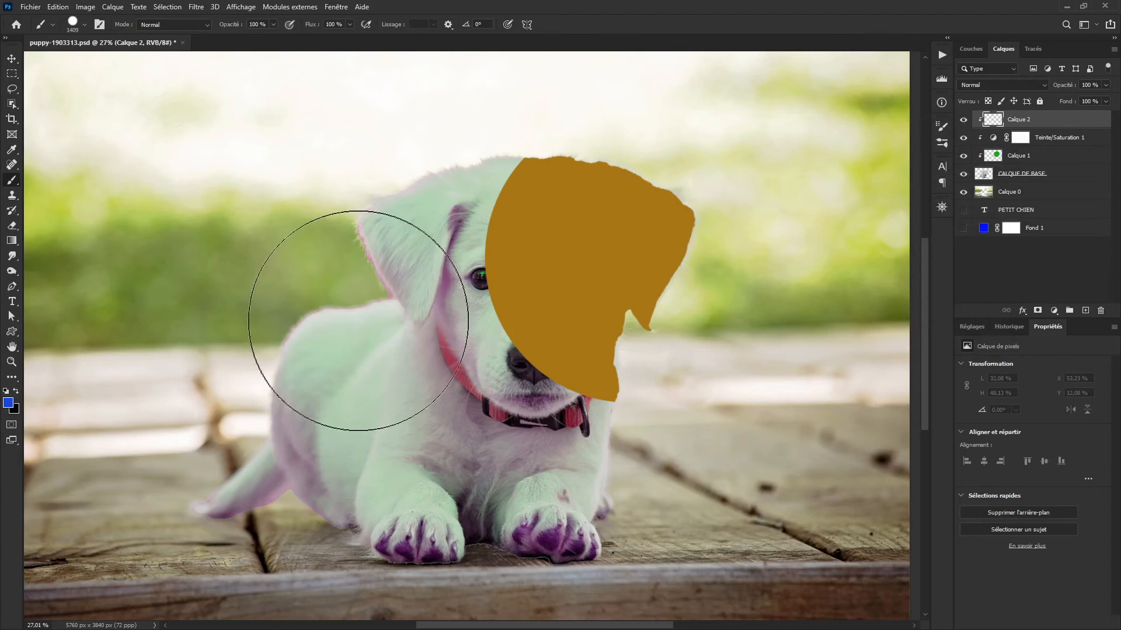
left_click_drag(362, 325, 320, 392)
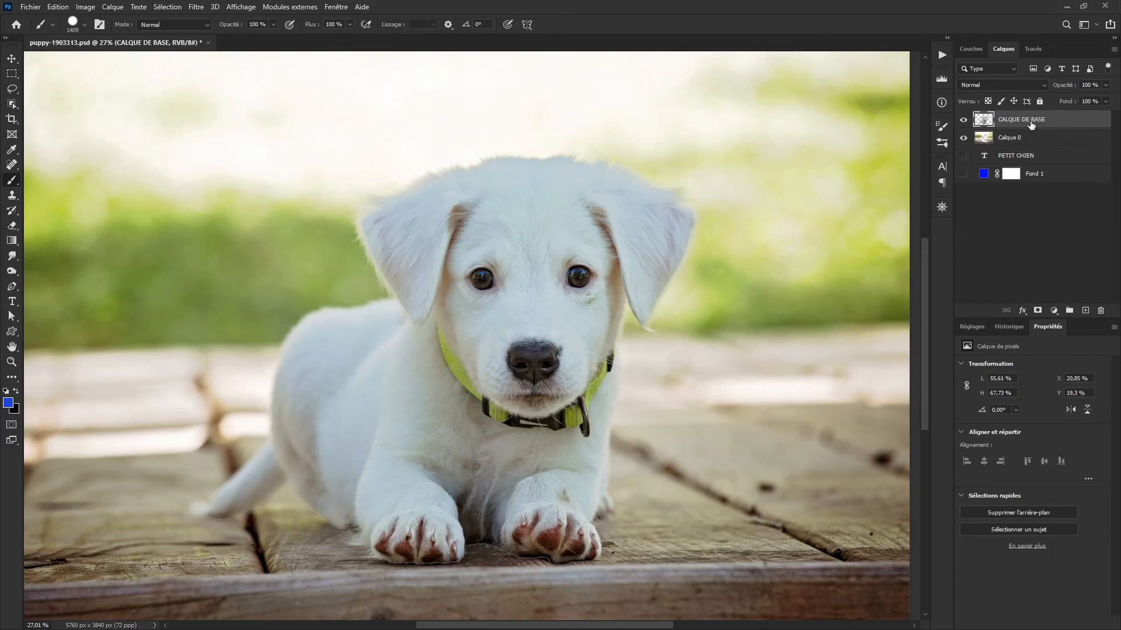
Step: Merge the CALQUE DE BASE cutout and the Calque 0 background into a single layer
left_click(963, 120)
left_click(962, 120)
left_click(963, 138)
left_click(963, 138)
left_click(1008, 139, "shift")
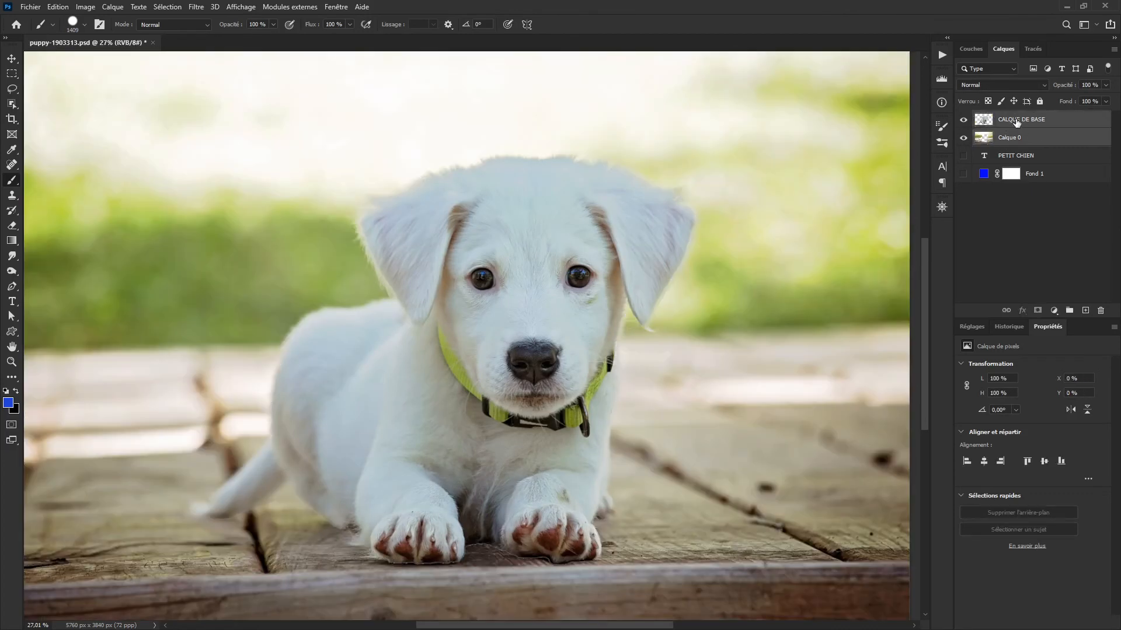
right_click(1017, 123)
left_click(1000, 456)
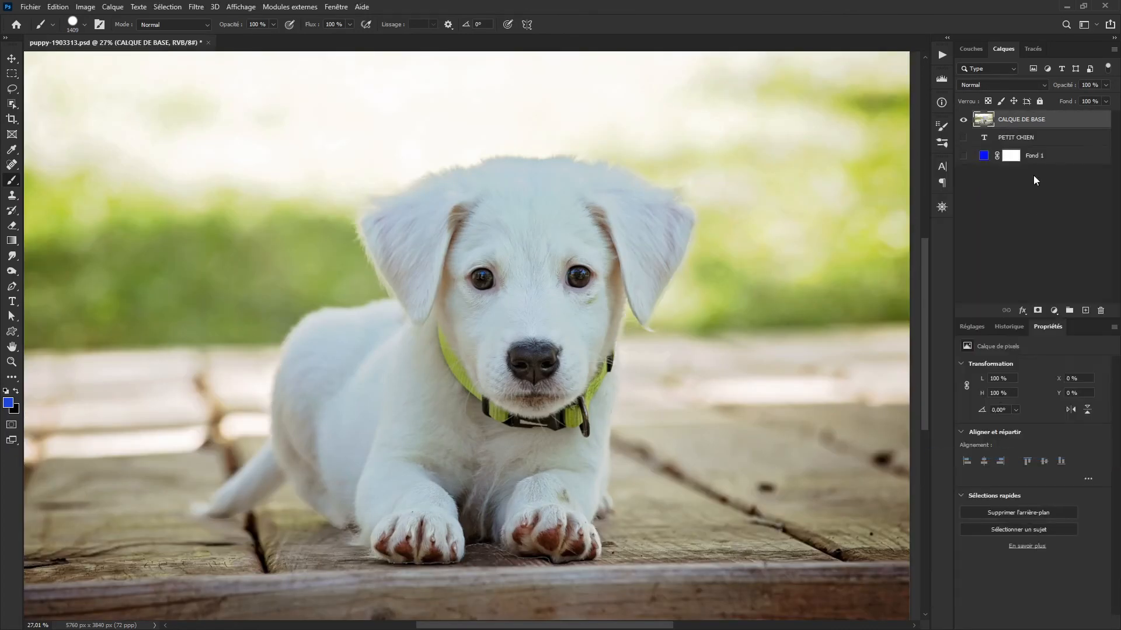
Step: Show the PETIT CHIEN text layer and the blue Fond 1 layer beneath the visible puppy photo
left_click(963, 119)
left_click(963, 120)
key("alt+bracketleft")
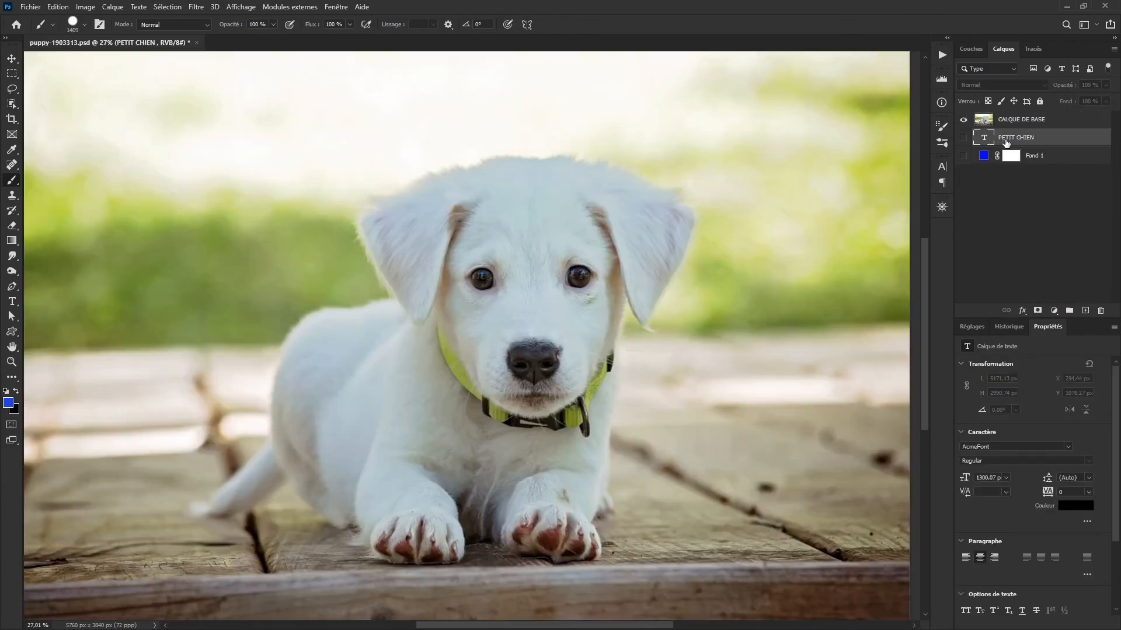
left_click(963, 120)
left_click(963, 138)
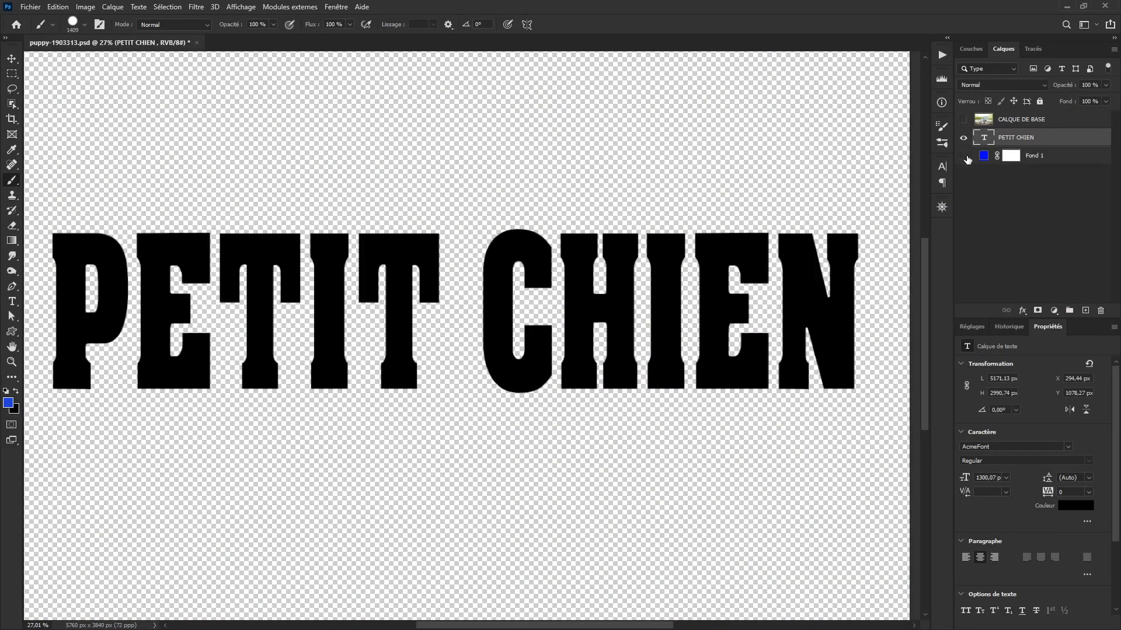
left_click(963, 156)
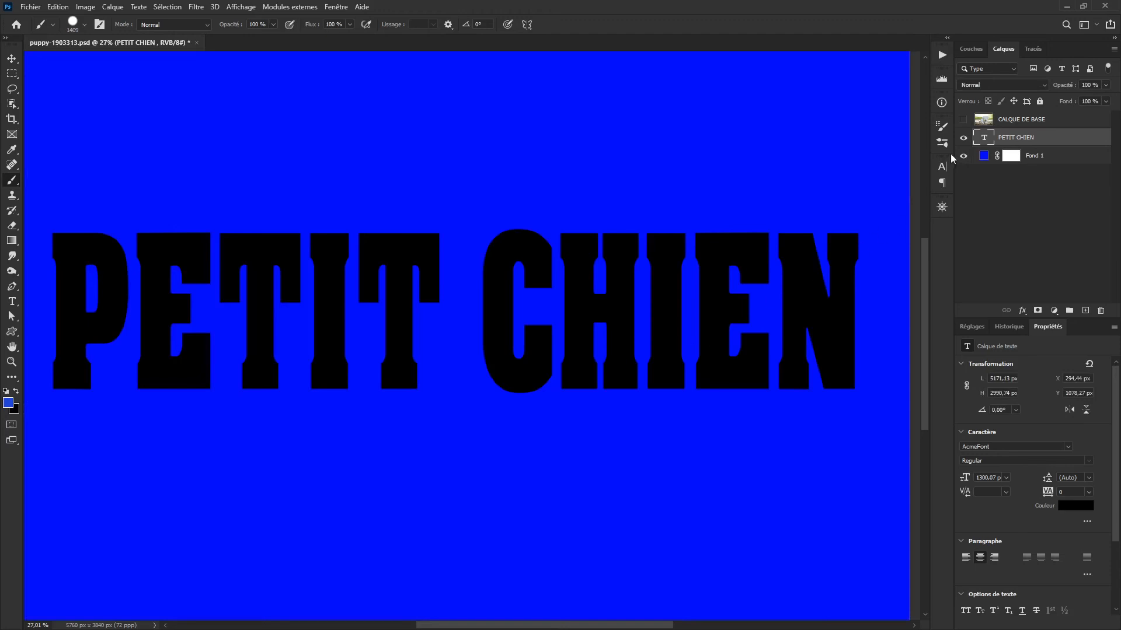
left_click(963, 119)
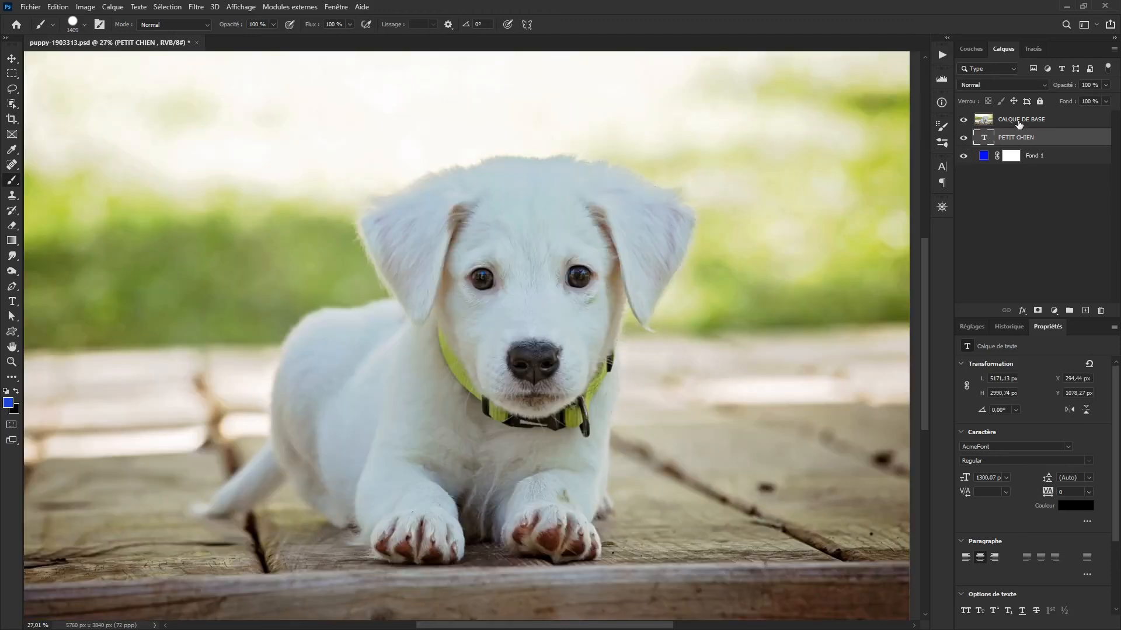
Step: Rename the merged puppy photo layer chien
left_click(1019, 121)
double_click(1019, 120)
type("ch")
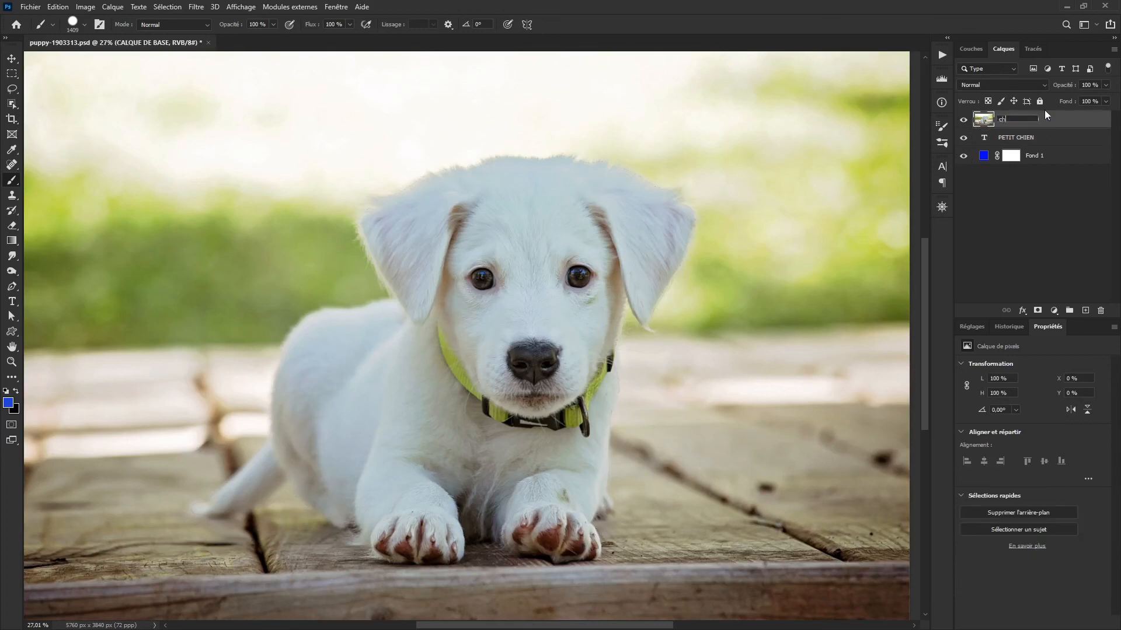
key("Return")
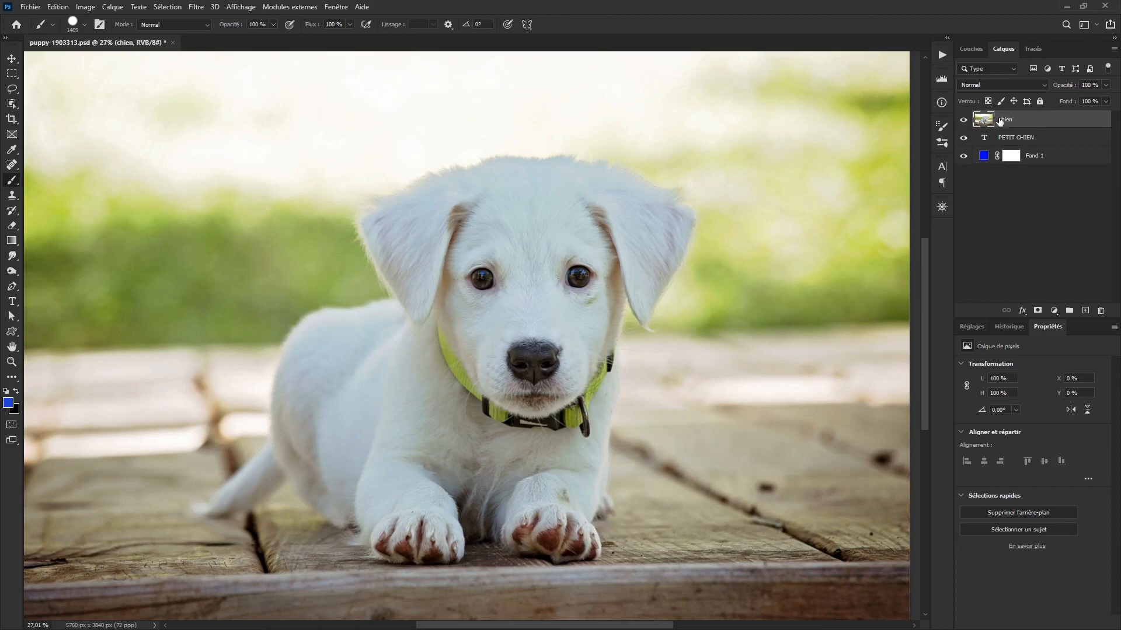
Step: Clip the chien layer to the PETIT CHIEN text and shift the photo right inside the letters to X 4.39 %
left_click(1036, 127, "alt")
left_click(963, 156)
left_click(963, 155)
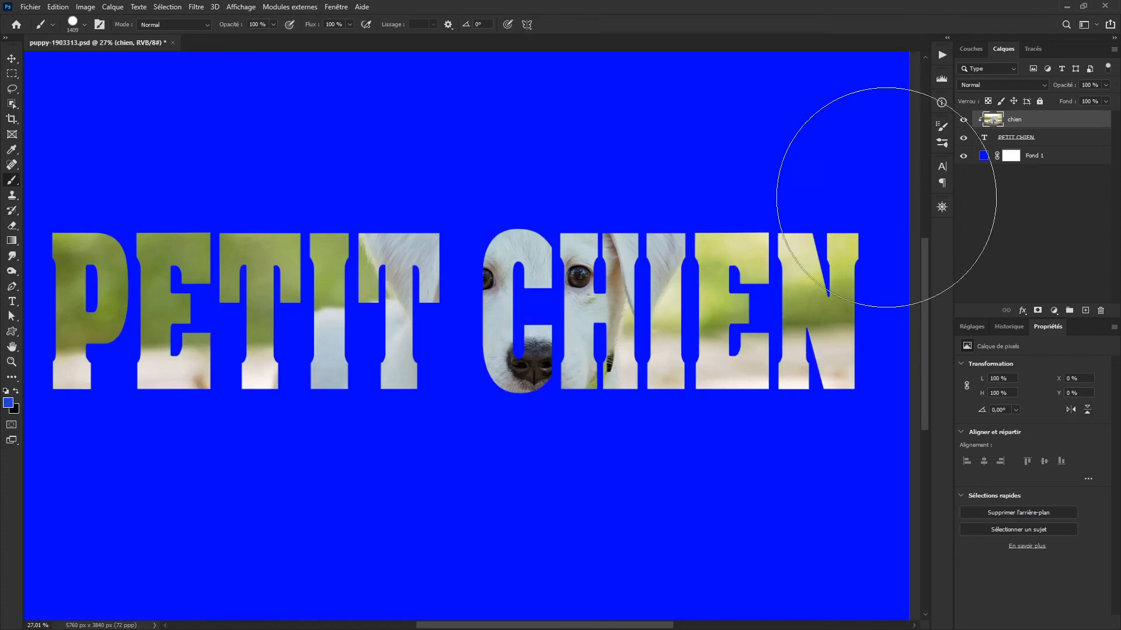
key("v")
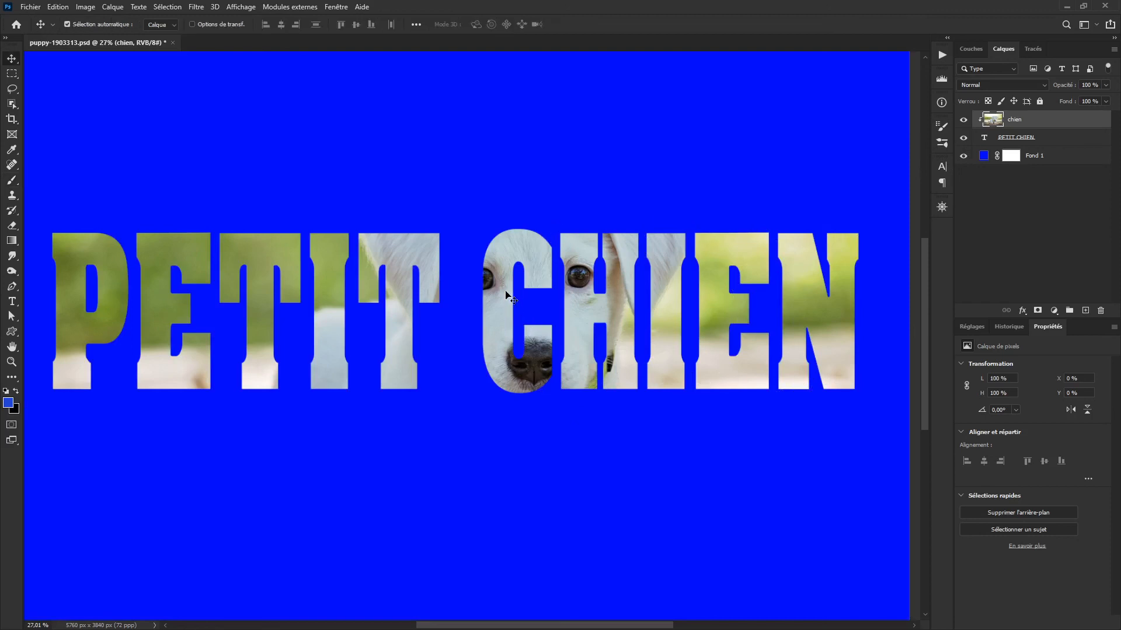
left_click_drag(499, 273, 433, 234)
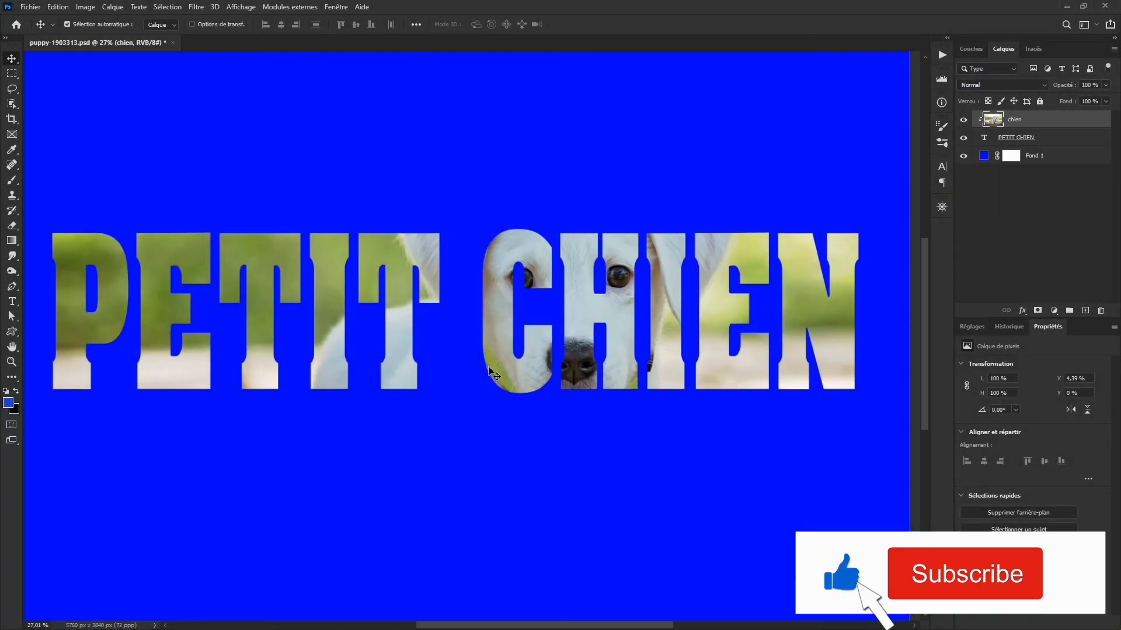